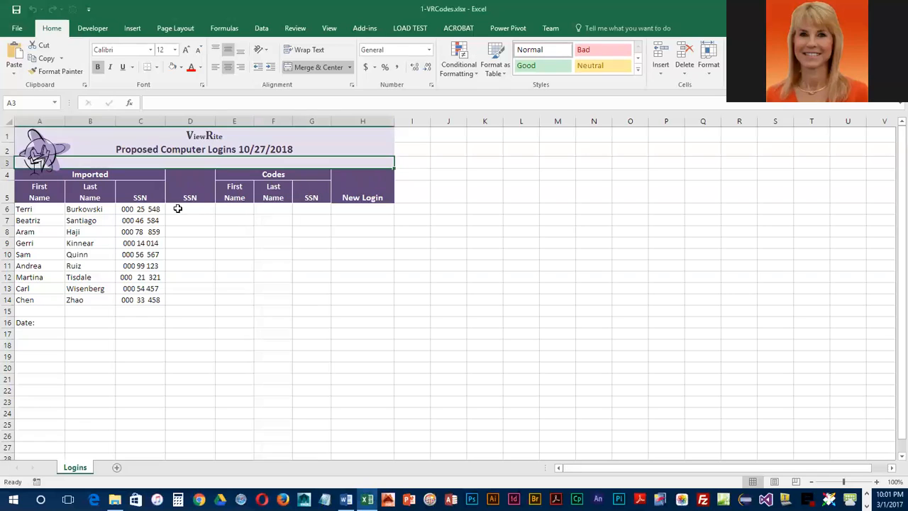
Enter =TRIM(C6) in D6 to remove the extra spaces from the imported SSN, and fill the formula down to D14
click(178, 209)
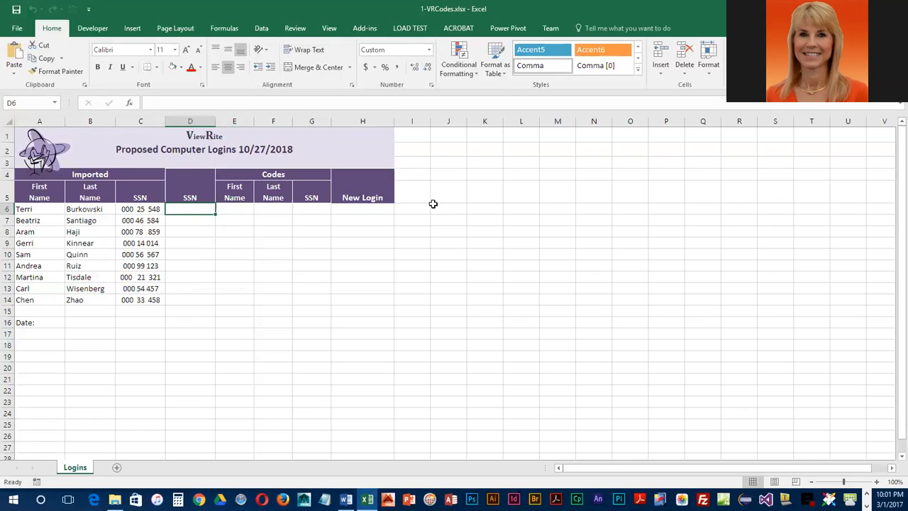
text(=trim()
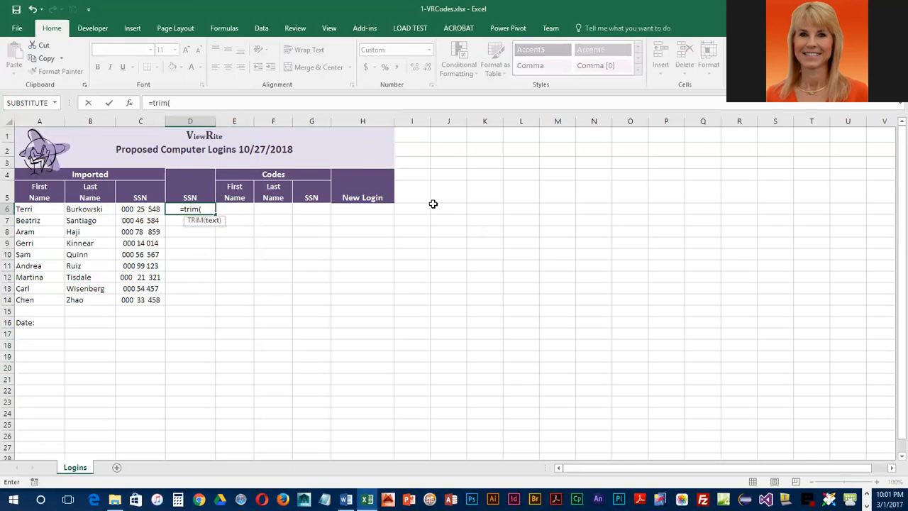
click(141, 208)
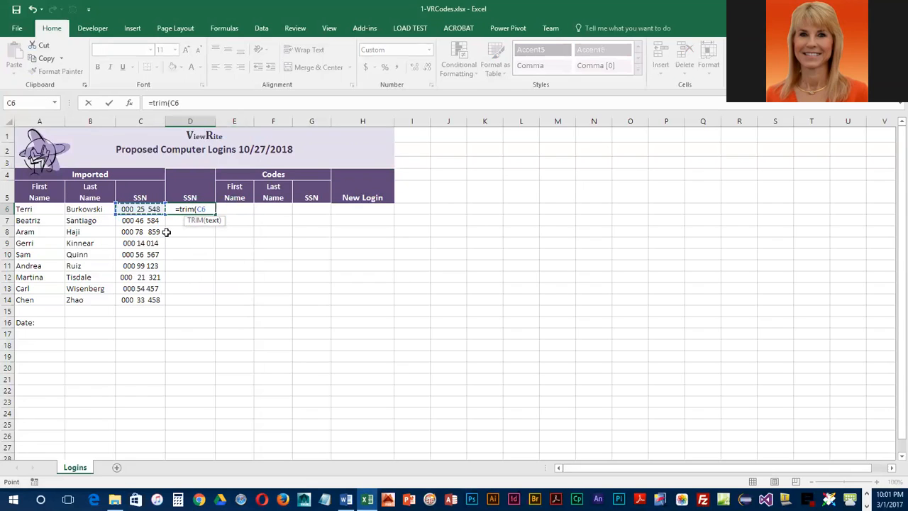
text())
key(Return)
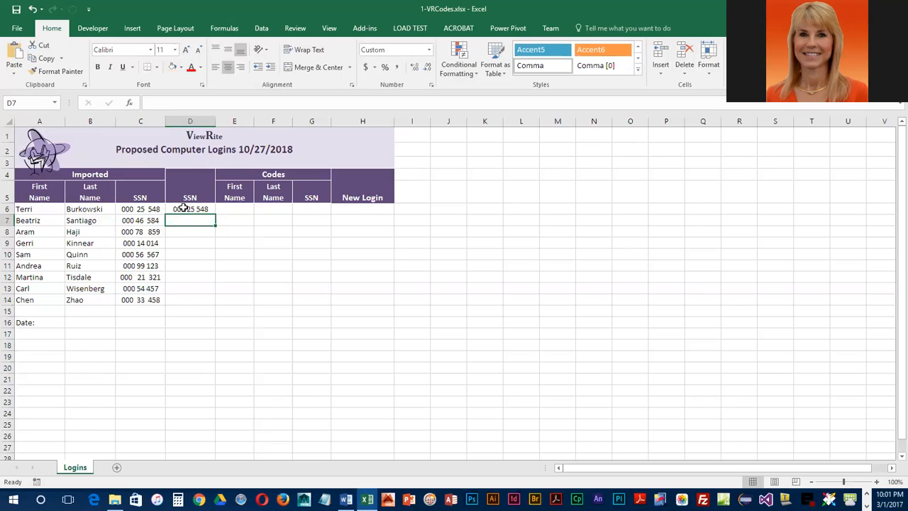
click(183, 207)
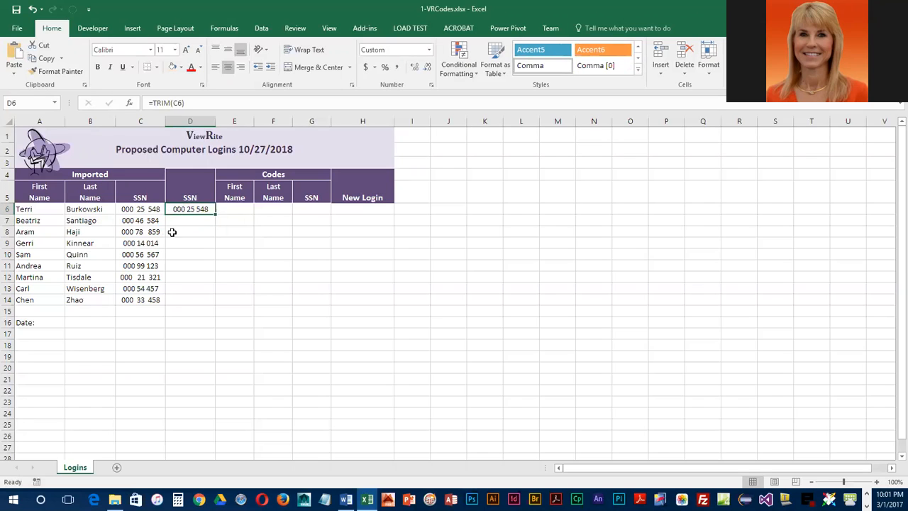
drag(215, 214, 222, 305)
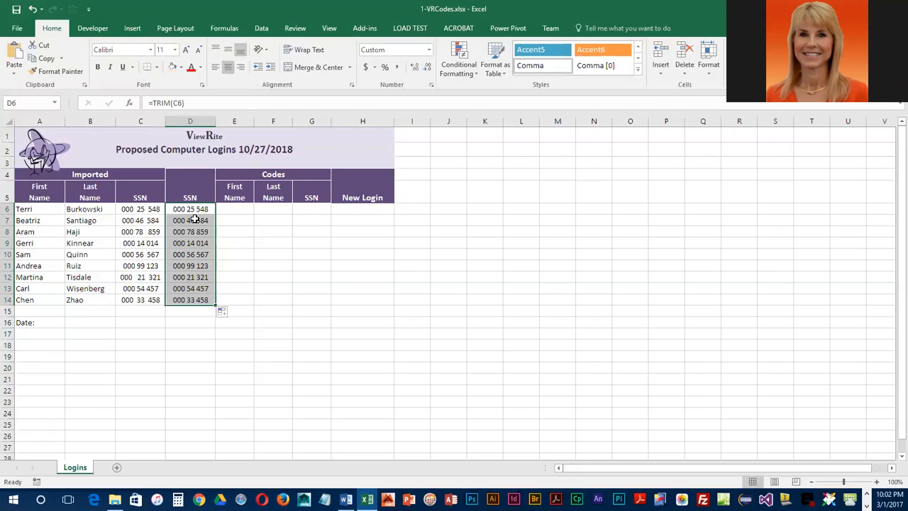
Enter =LEFT(A6,1) in E6 to extract the first letter of the first name, and fill it down to E14
click(238, 210)
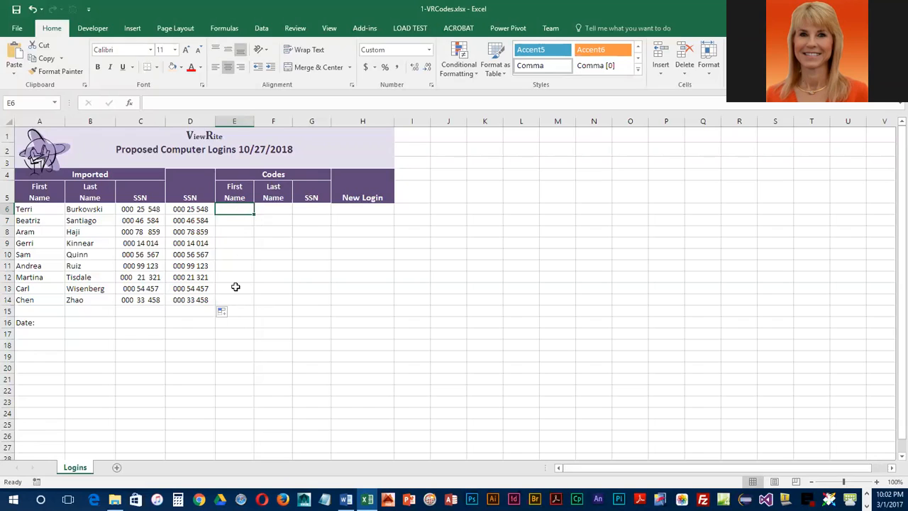
text(=)
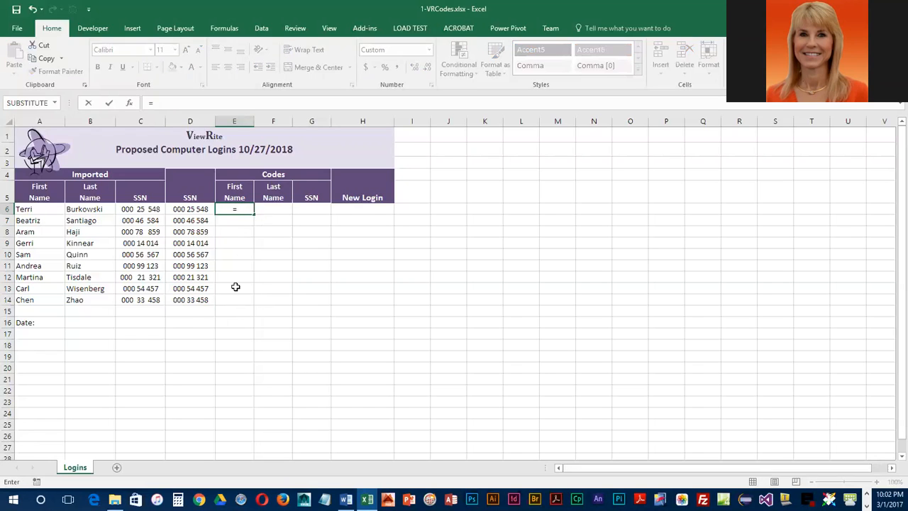
text(left)
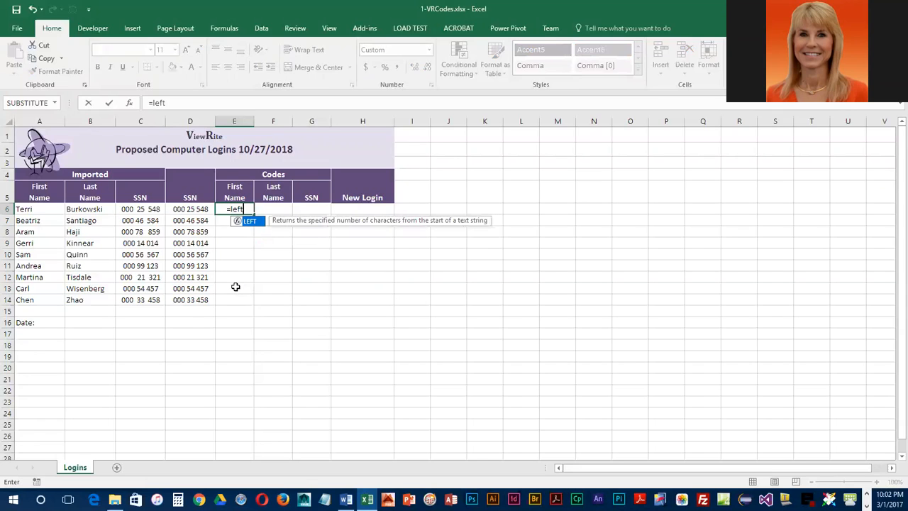
text(()
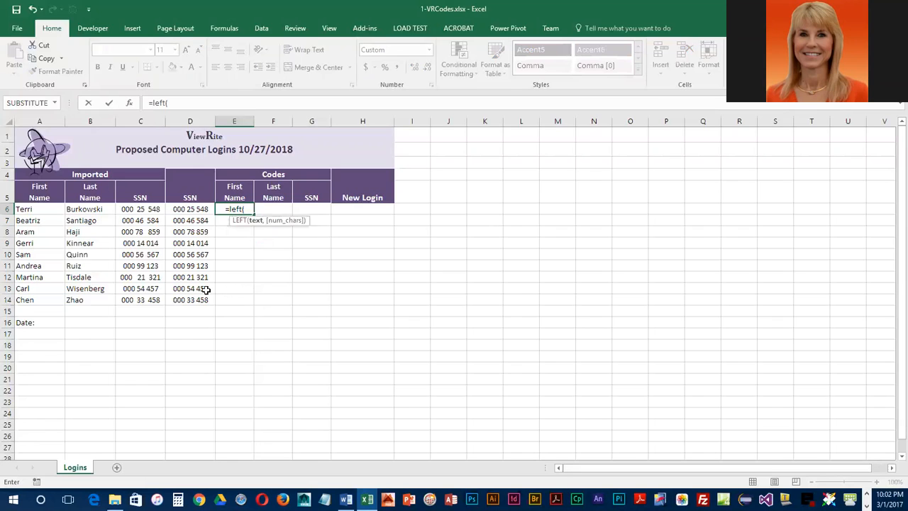
click(39, 211)
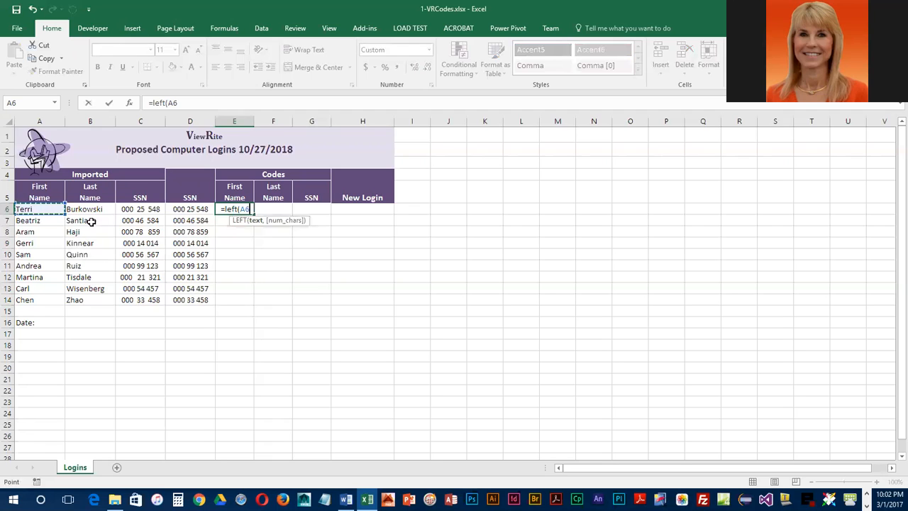
text(,)
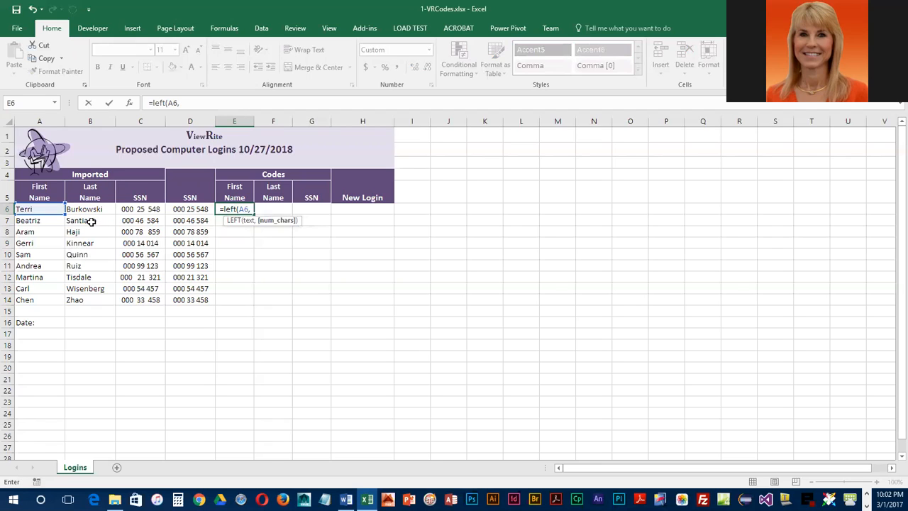
text(1)
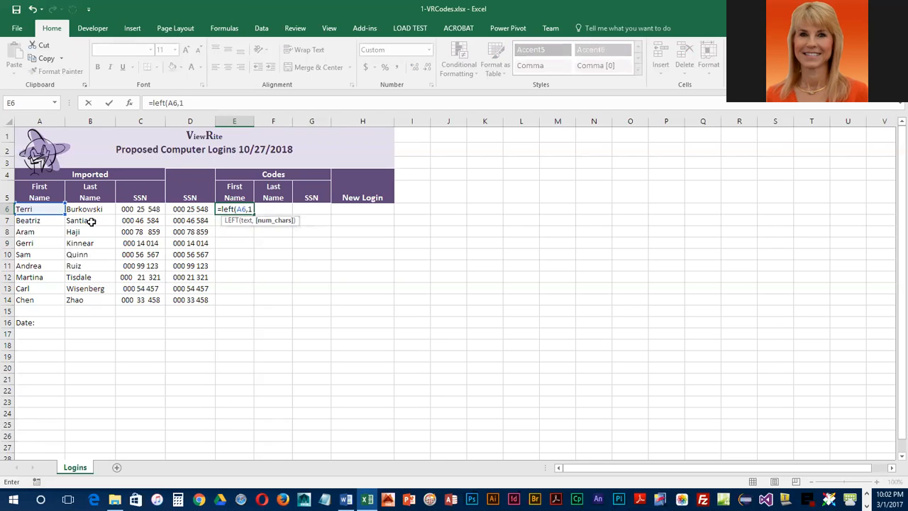
text())
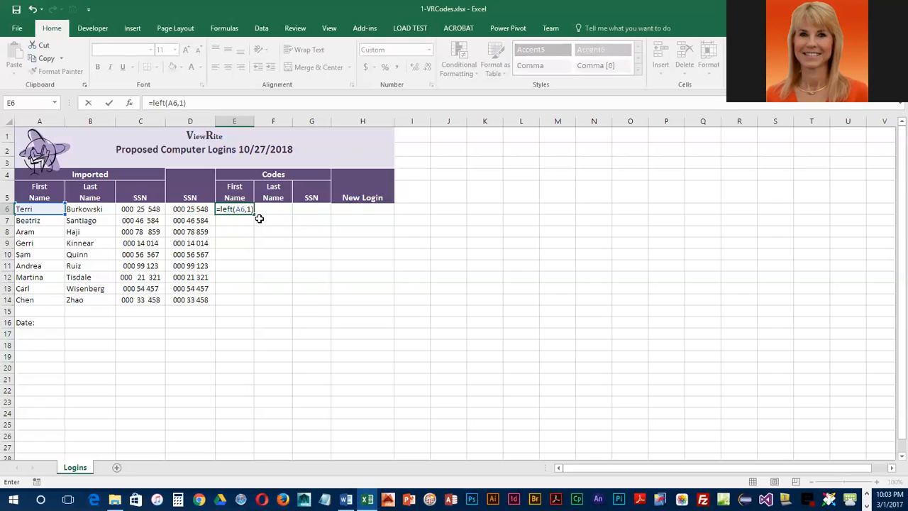
key(Return)
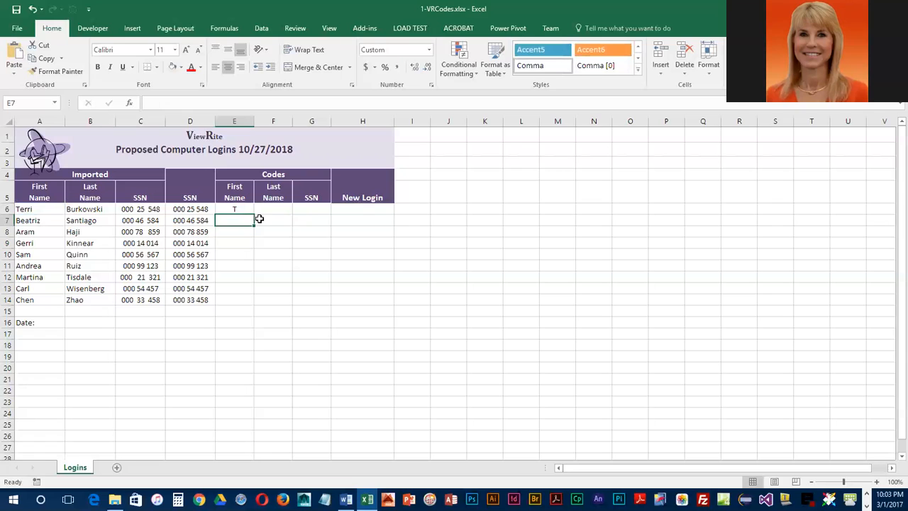
click(245, 210)
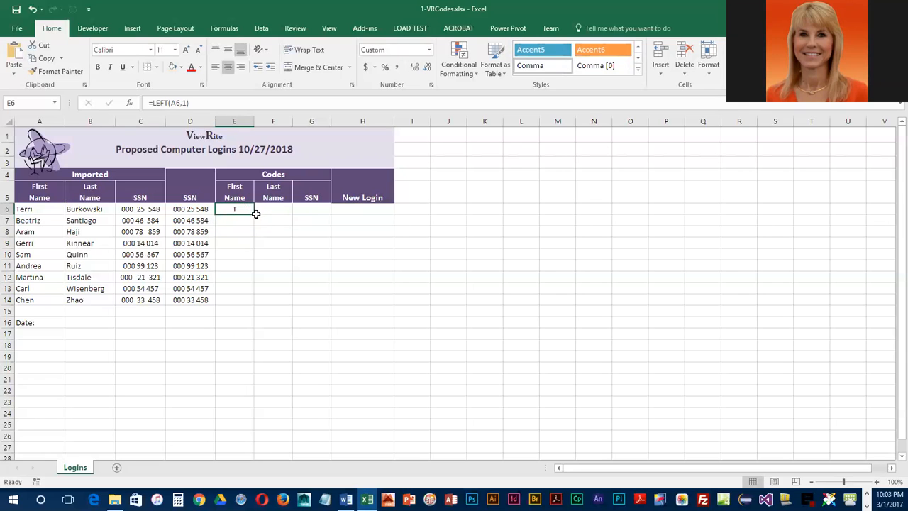
drag(254, 214, 241, 303)
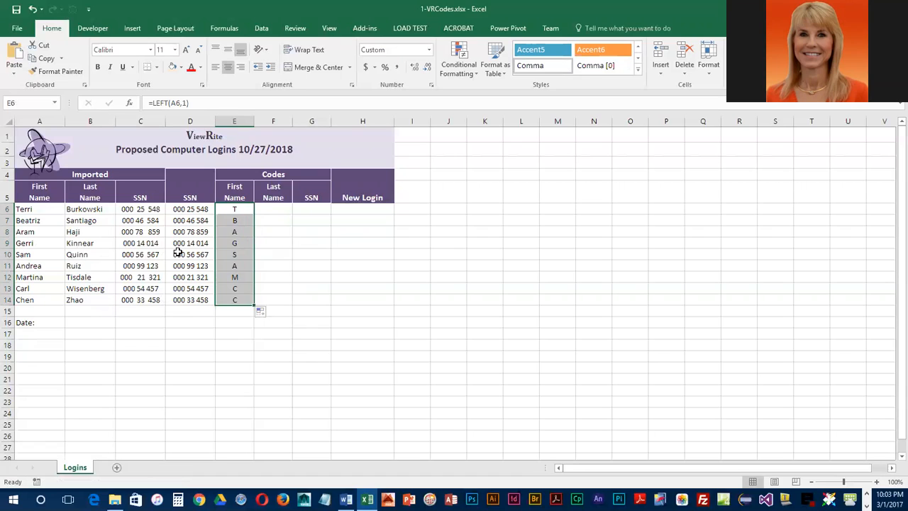
Enter =LEFT(B6,4) in F6 to extract the first four letters of the last name, and fill it down to F14
click(283, 212)
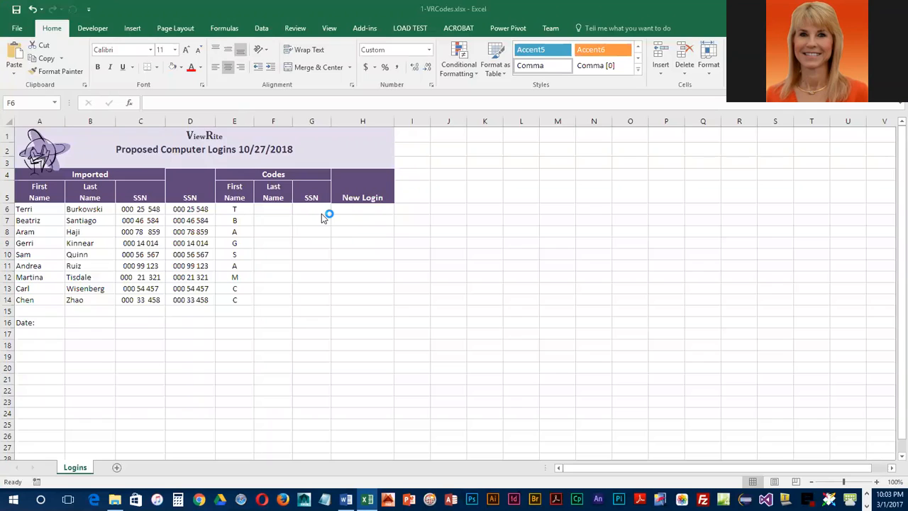
click(279, 210)
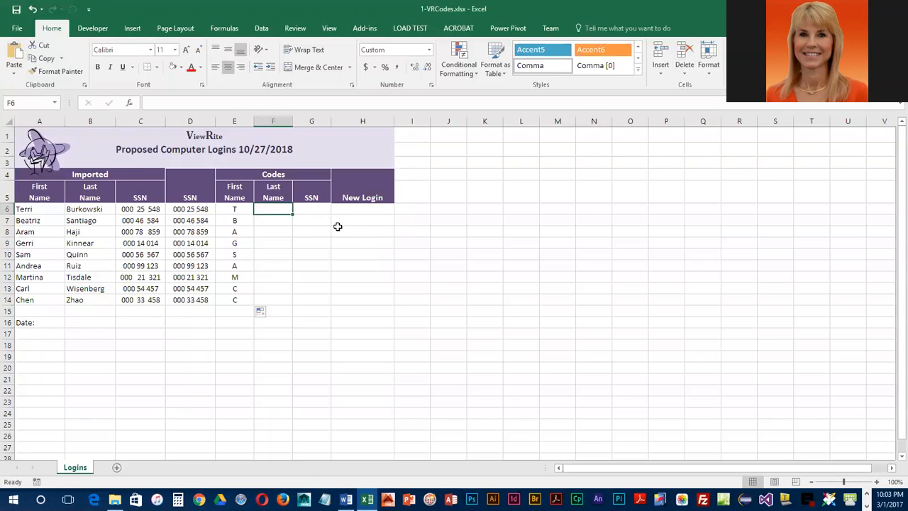
text(=left()
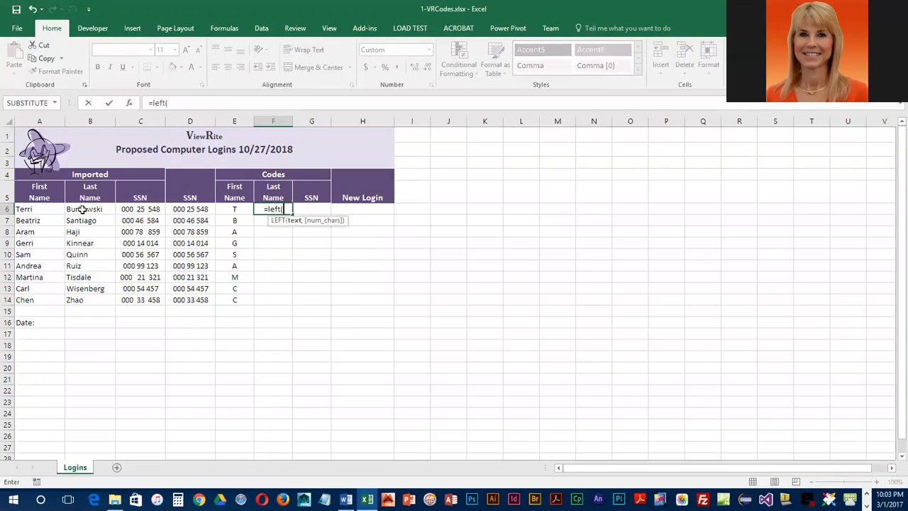
click(82, 209)
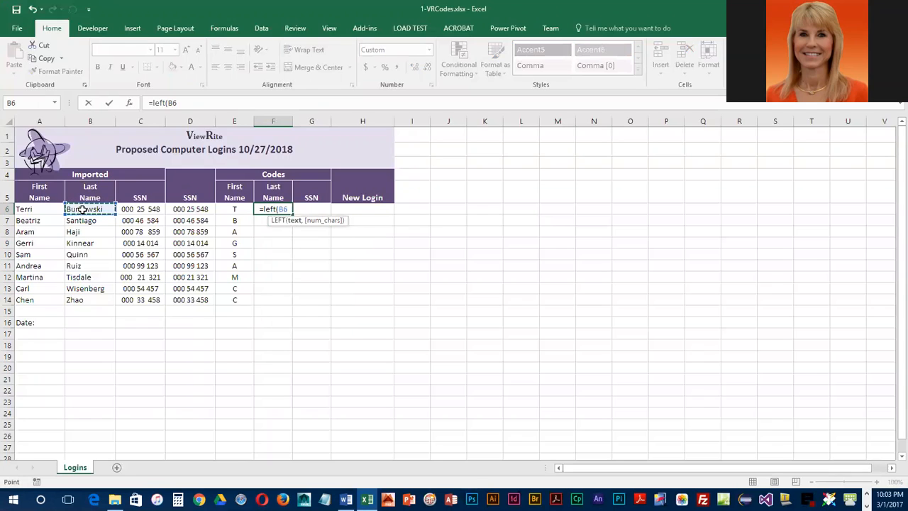
text(,)
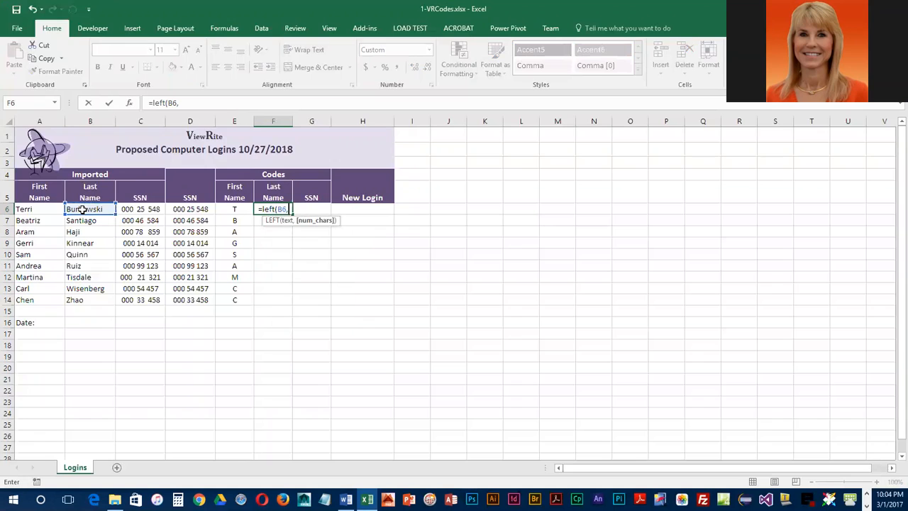
text(4))
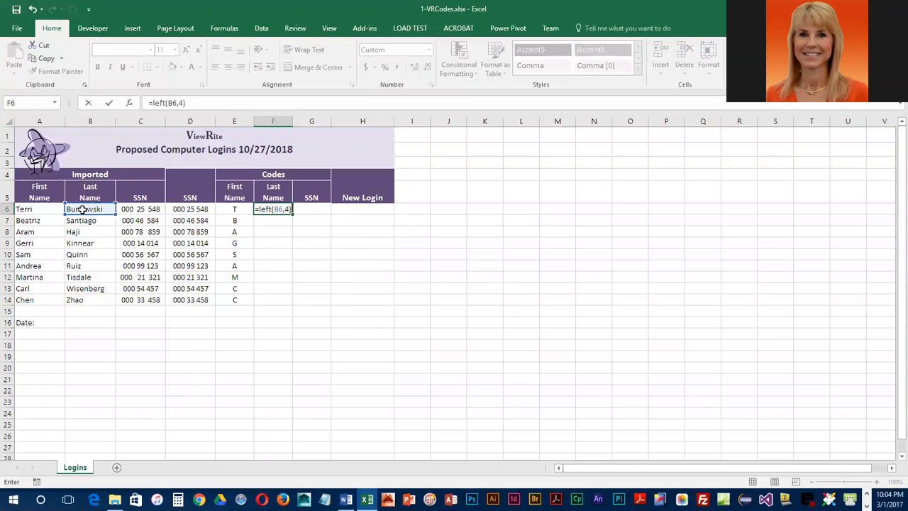
key(Return)
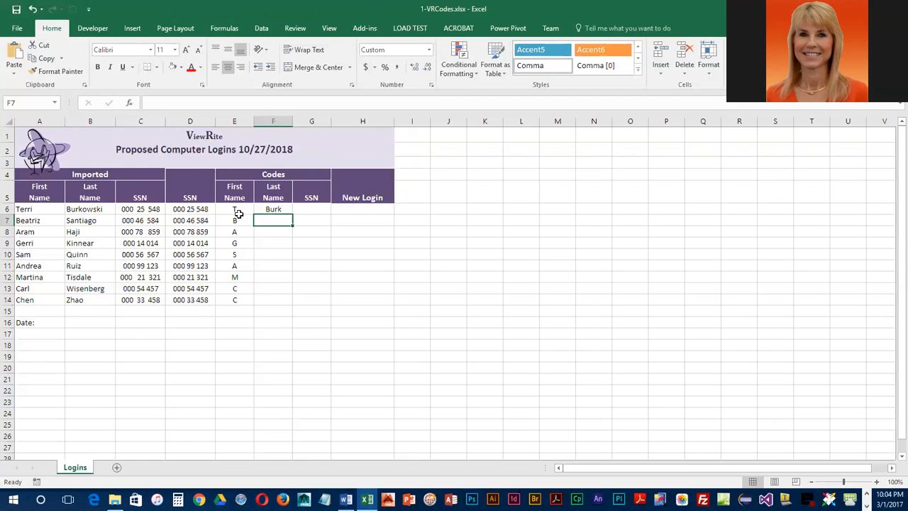
click(273, 208)
drag(291, 211, 320, 296)
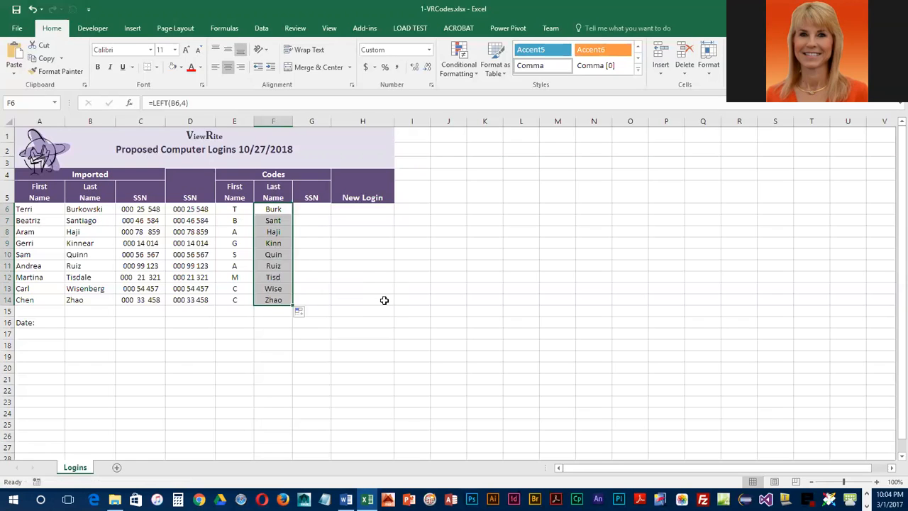
Enter =MID(D6,5,2) in G6 to extract the two middle digits of the cleaned SSN
click(314, 209)
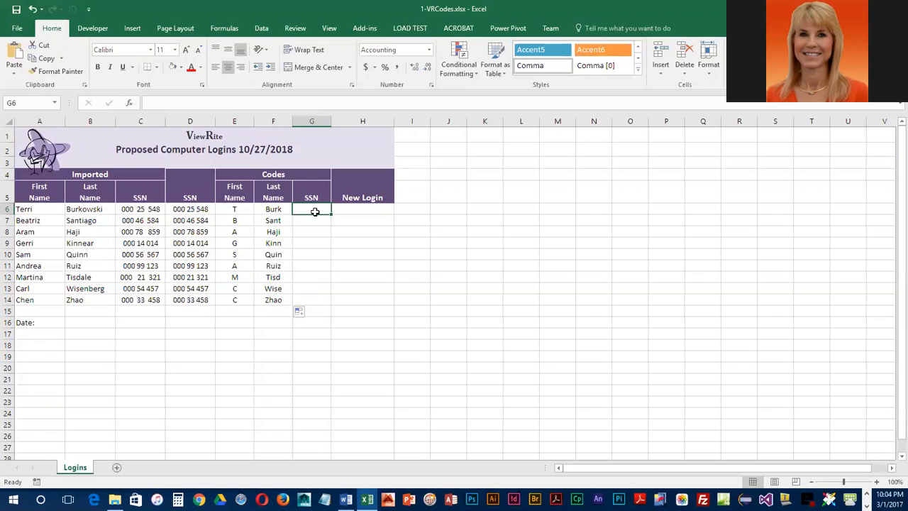
text(=)
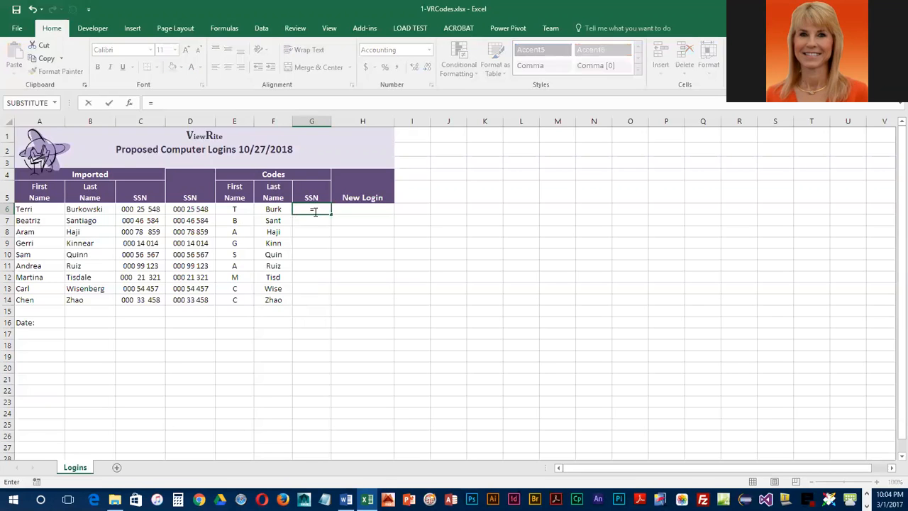
text(mid)
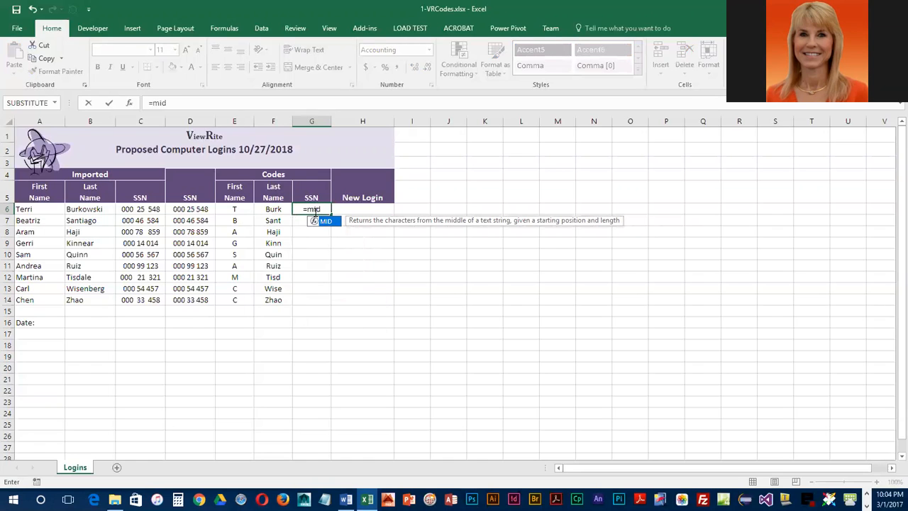
text(()
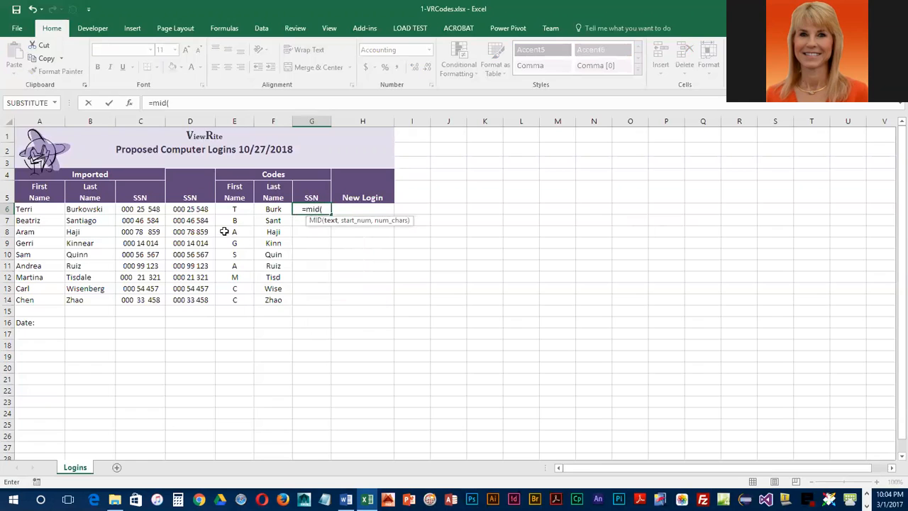
click(190, 209)
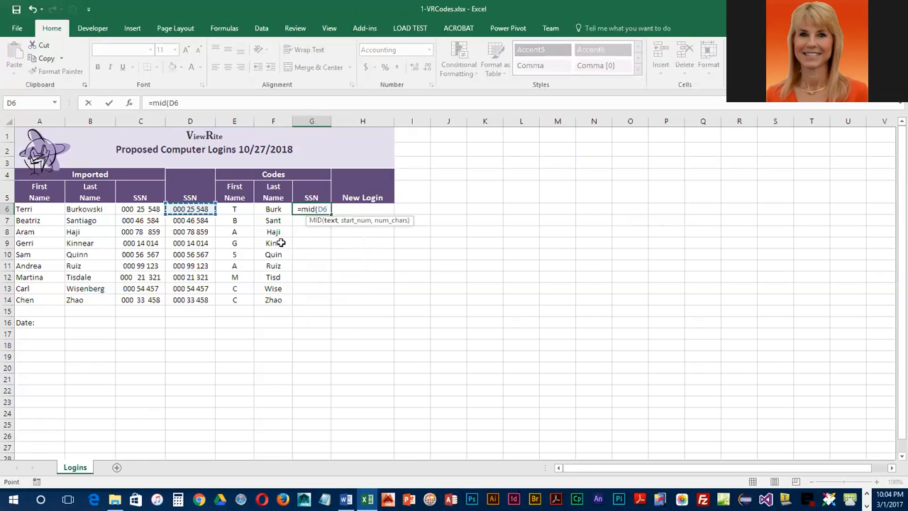
text(,)
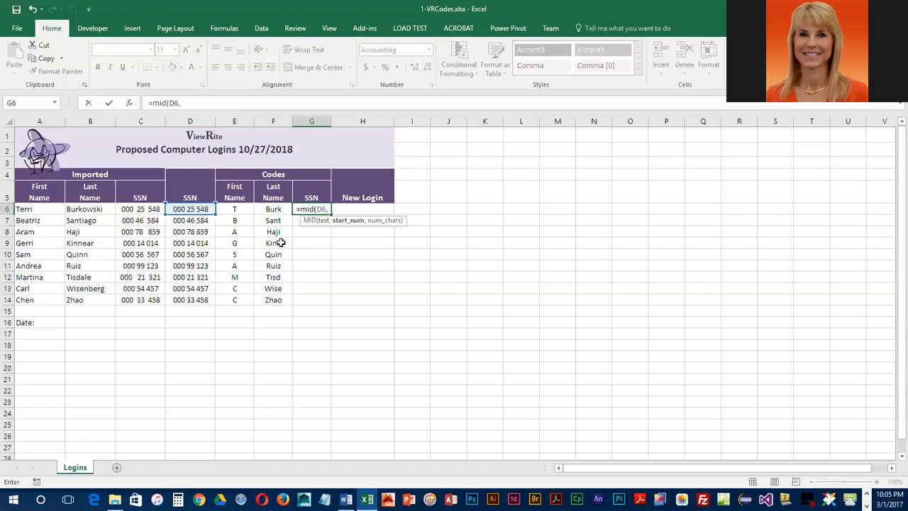
text(5)
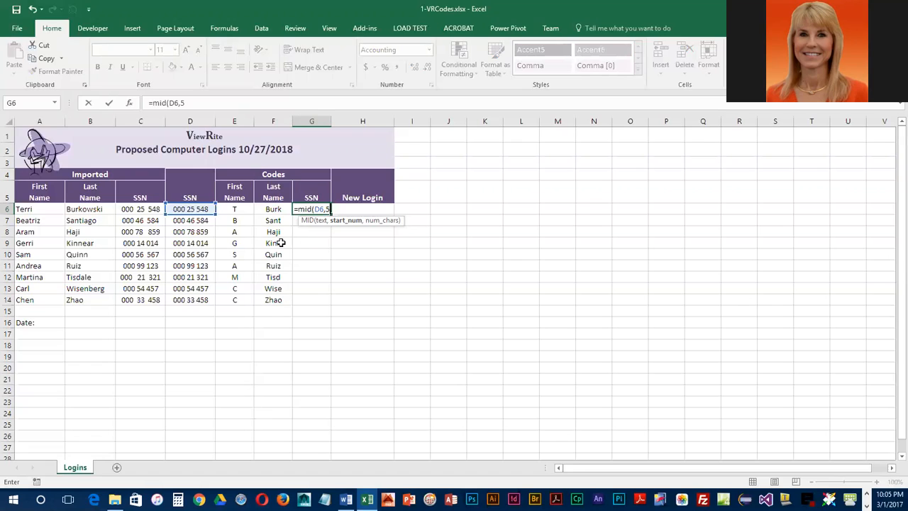
text(,2)
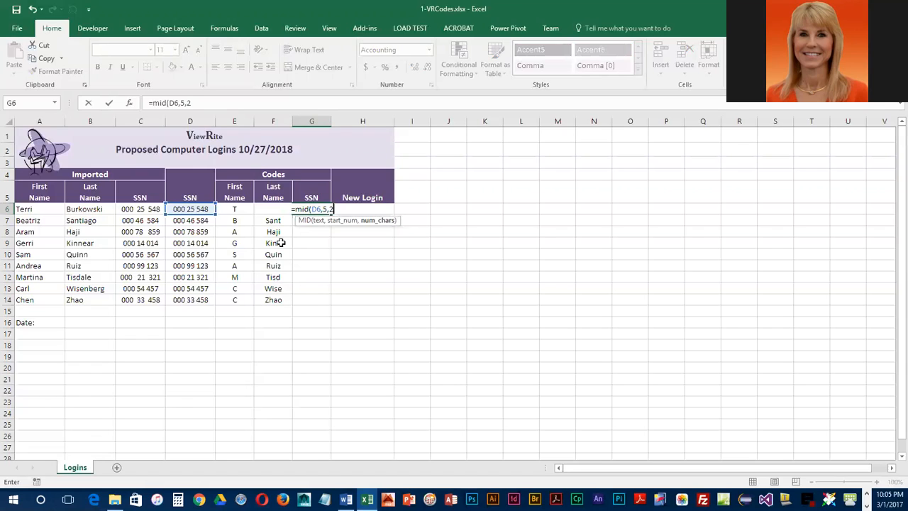
text())
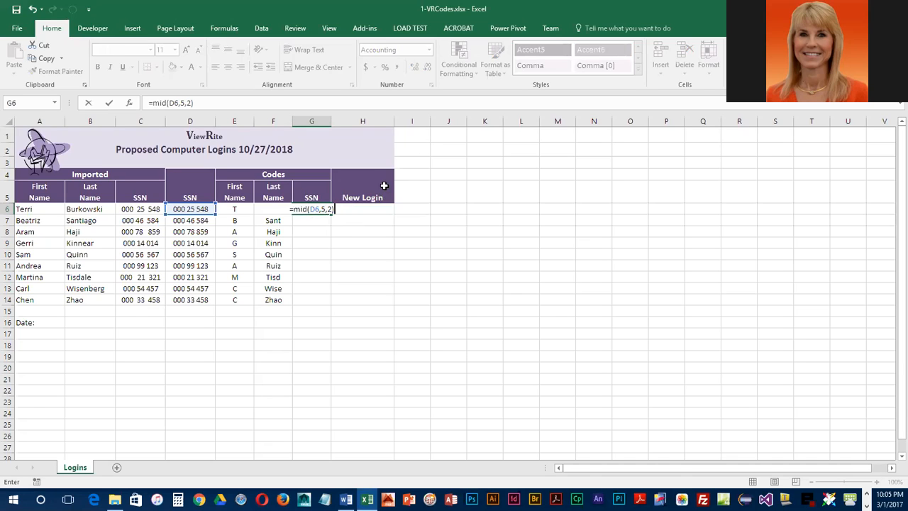
key(Return)
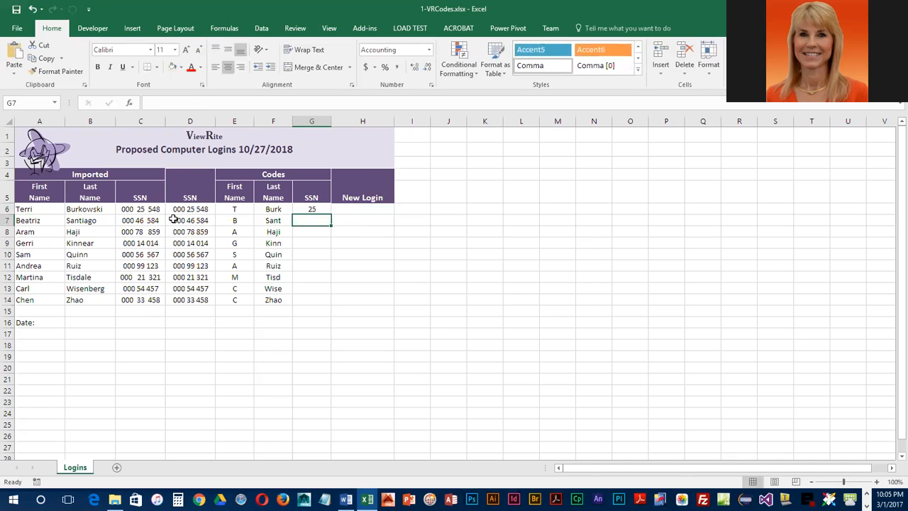
Fill the two-digit SSN extraction formula from G6 down to G14
click(315, 210)
drag(331, 214, 327, 303)
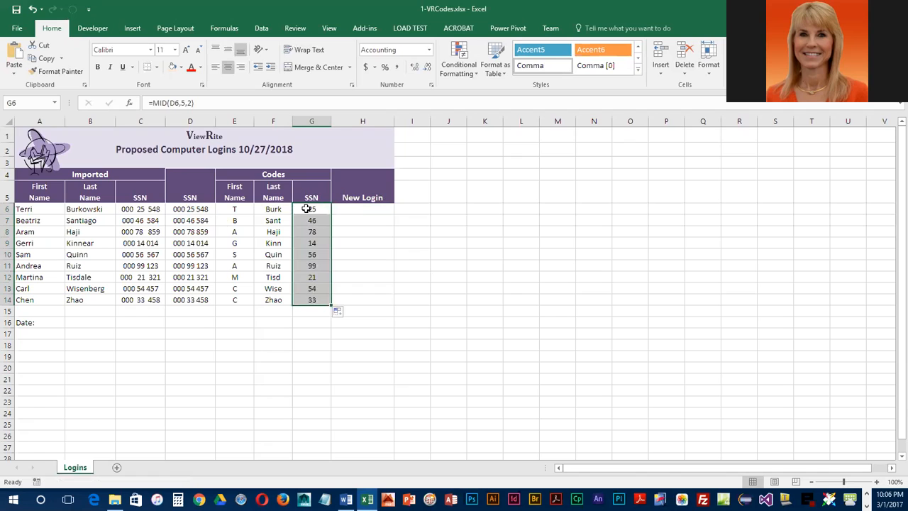
Enter =CONCATENATE(E6,F6,G6) in H6 to join the first-name, last-name and SSN codes into the new login
click(359, 208)
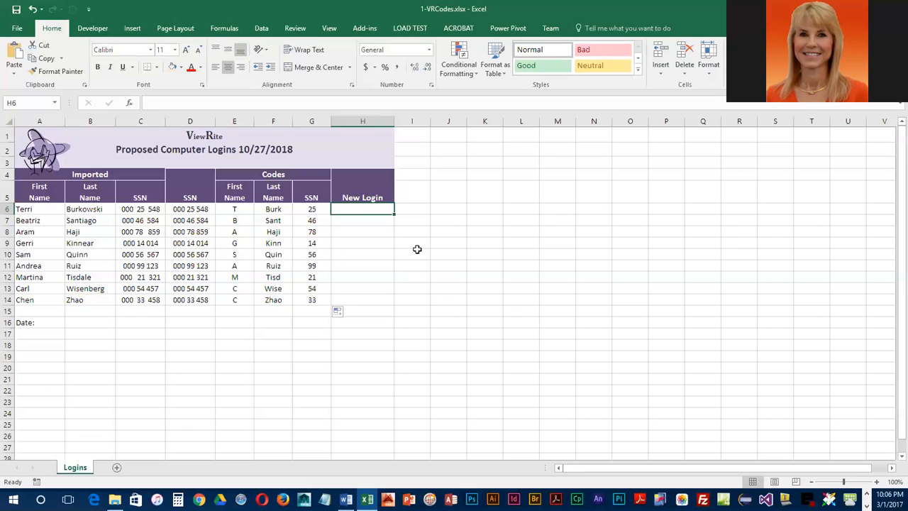
text(=concat)
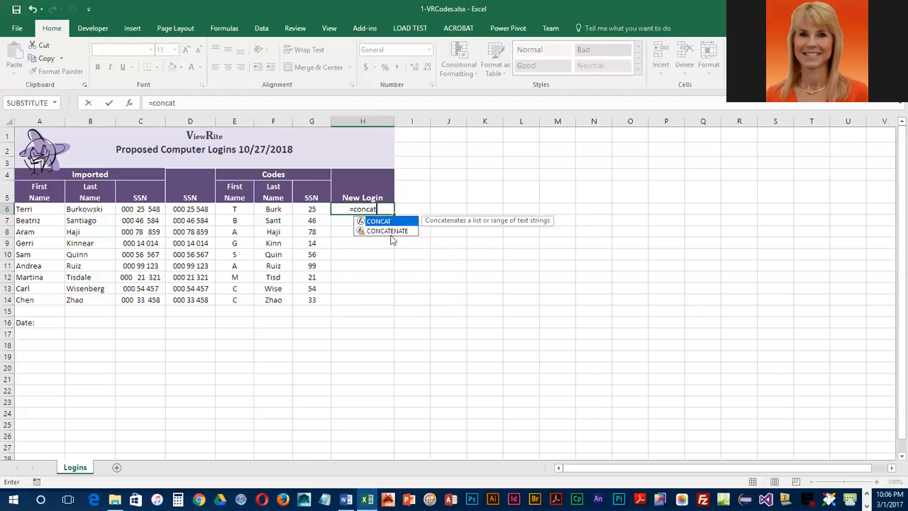
double_click(385, 233)
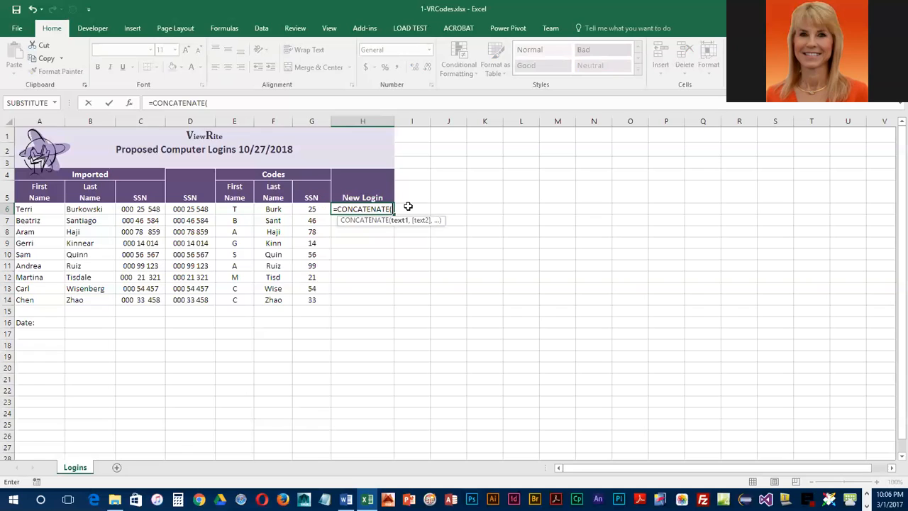
click(235, 207)
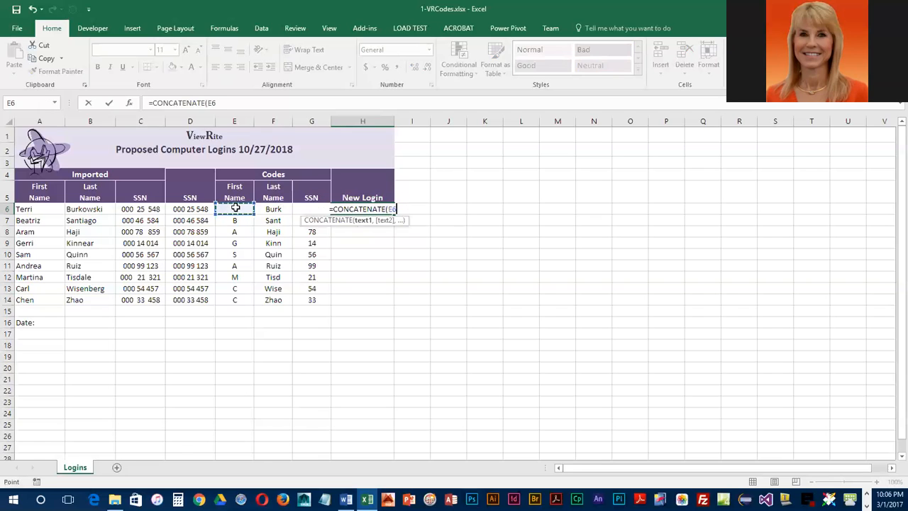
text(,)
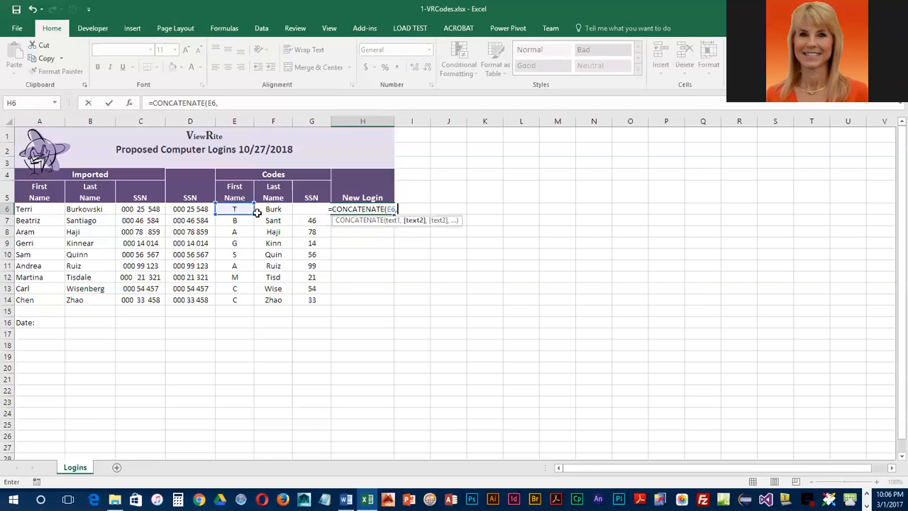
click(269, 210)
text(,)
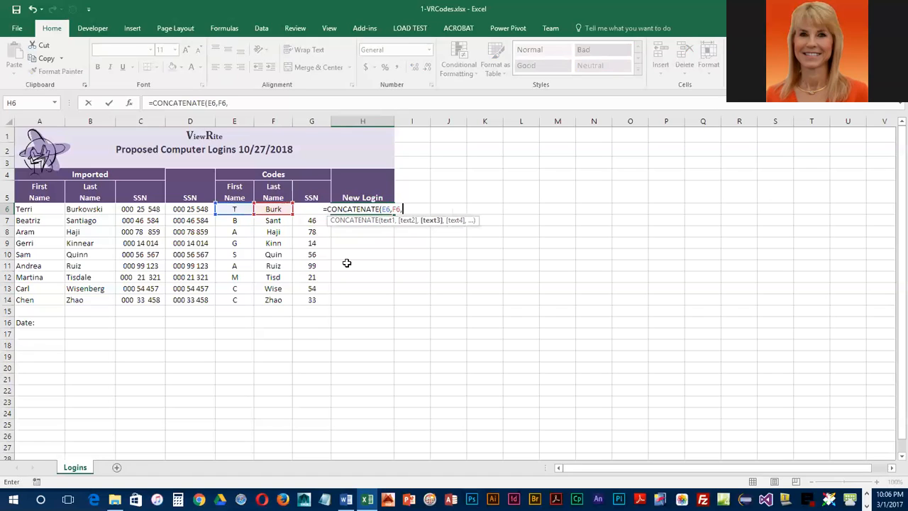
click(310, 209)
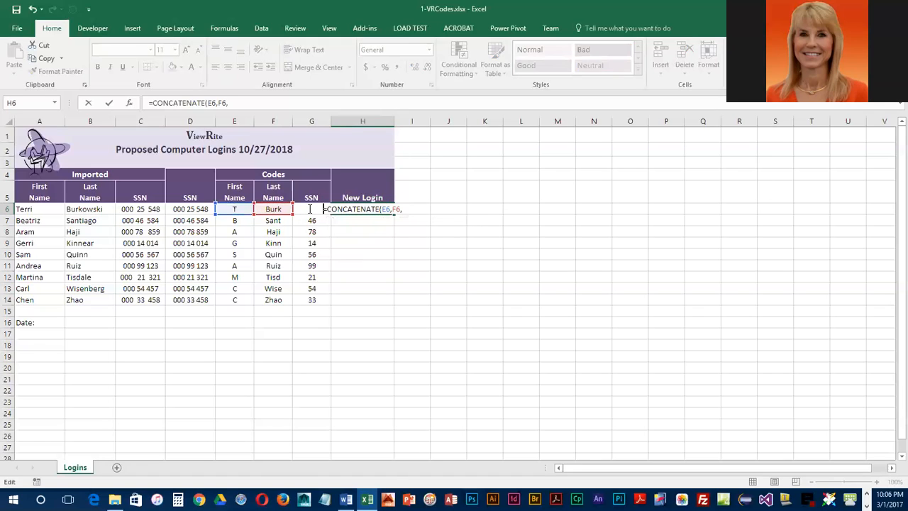
click(409, 210)
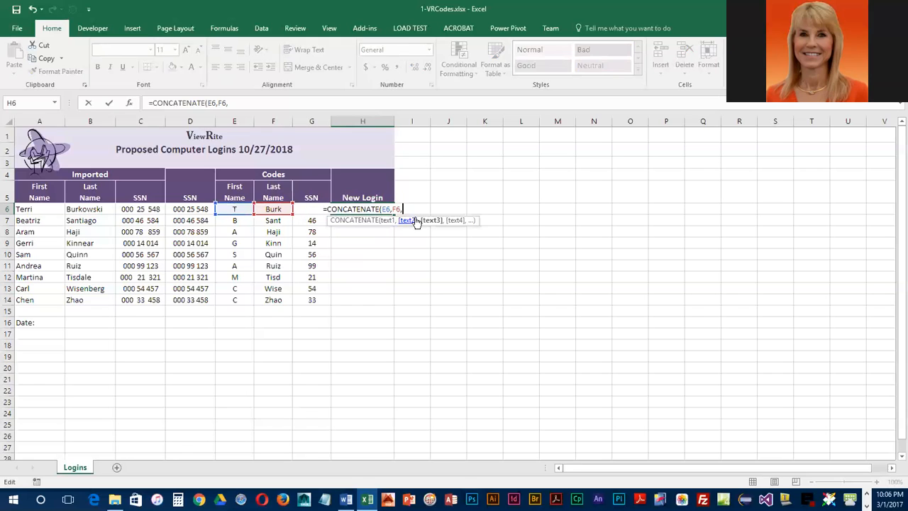
text(g6))
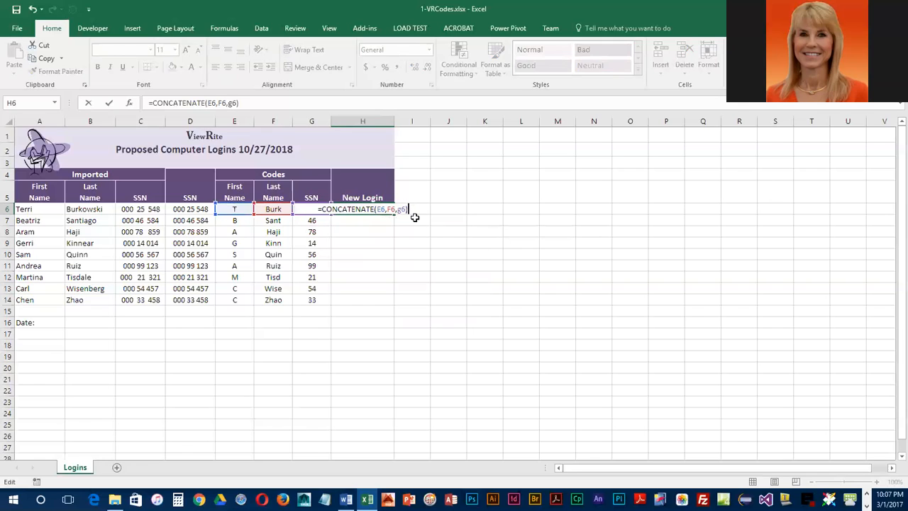
key(Return)
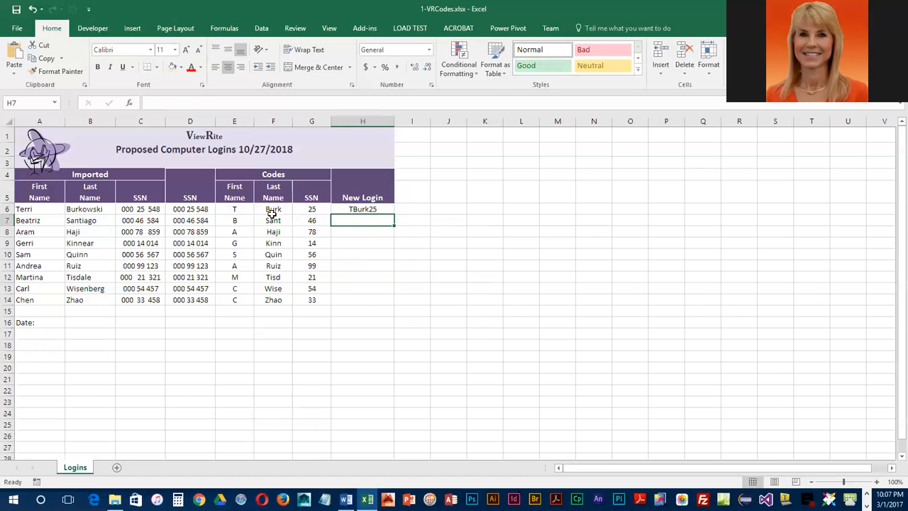
Fill the new login formula from H6 down to H14
click(365, 209)
drag(394, 217, 390, 305)
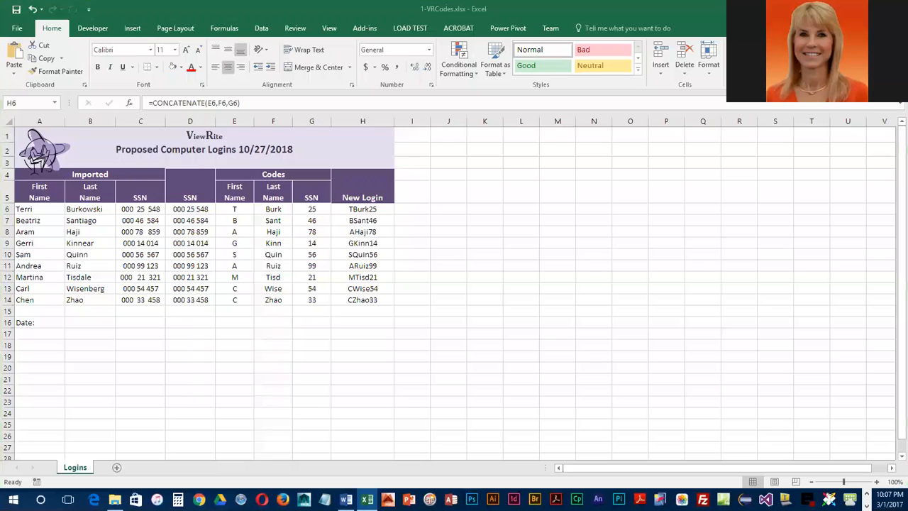
Enter =RIGHT(A2,10) in B16 to extract the date from the end of the sheet's subtitle
click(85, 324)
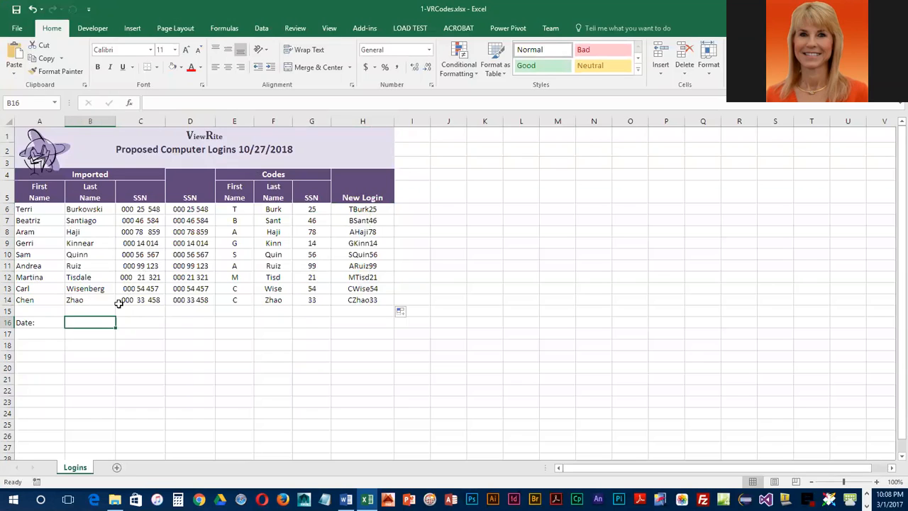
text(=right)
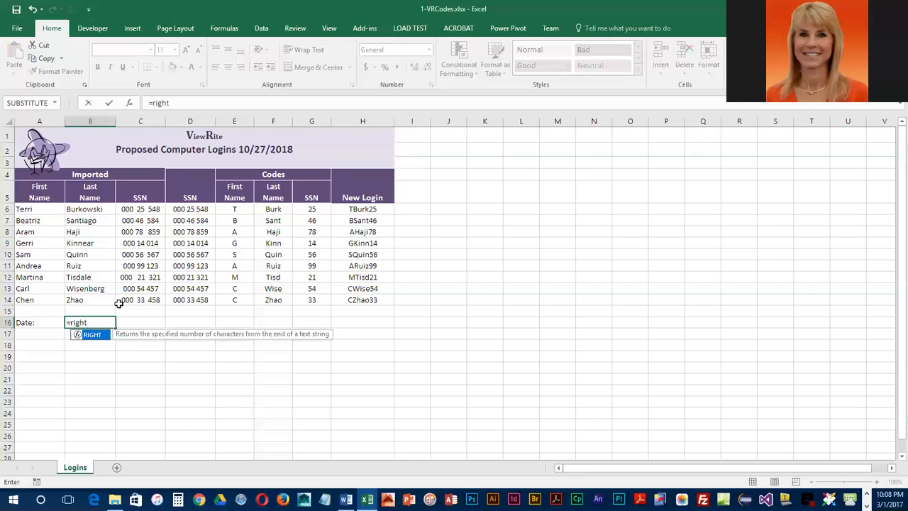
text(()
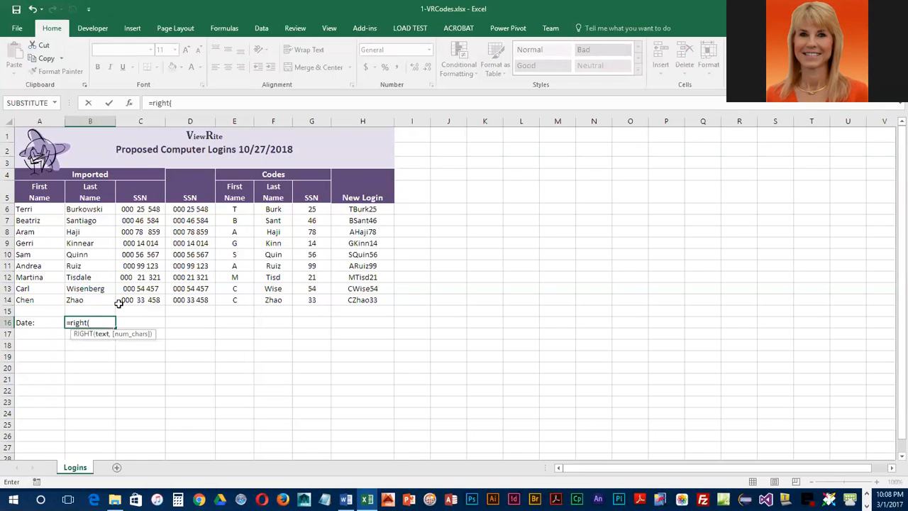
text(a2,)
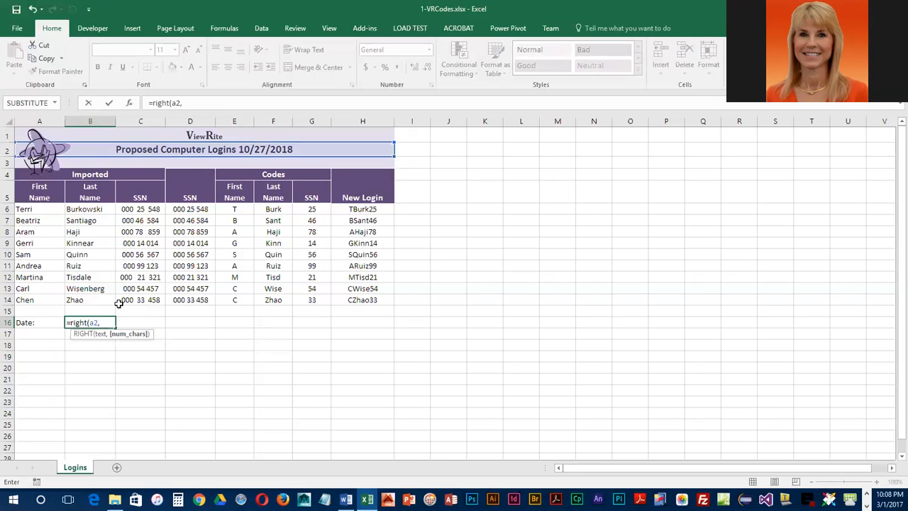
text(10)
mouse_move(346, 499)
text())
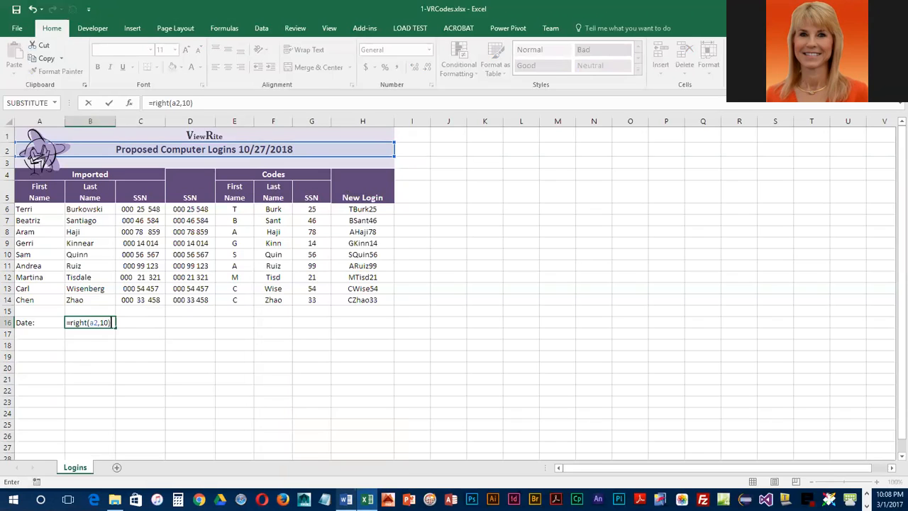
key(Return)
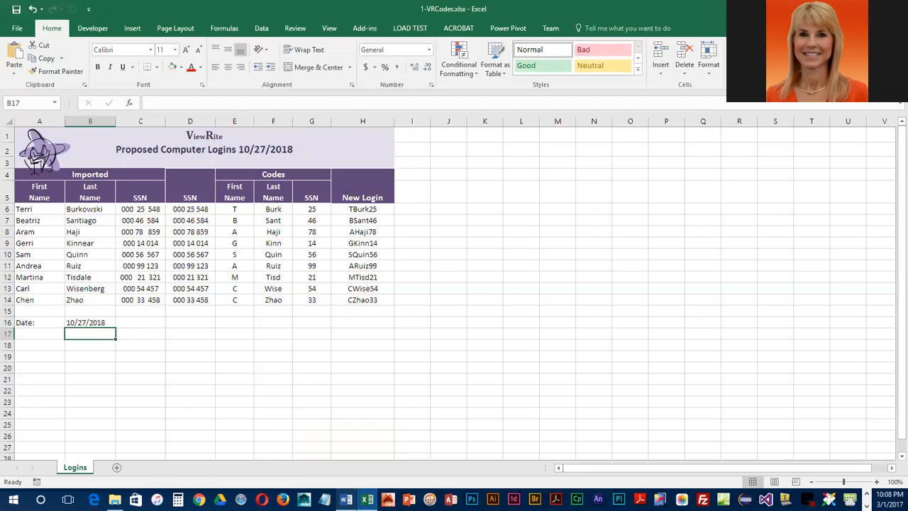